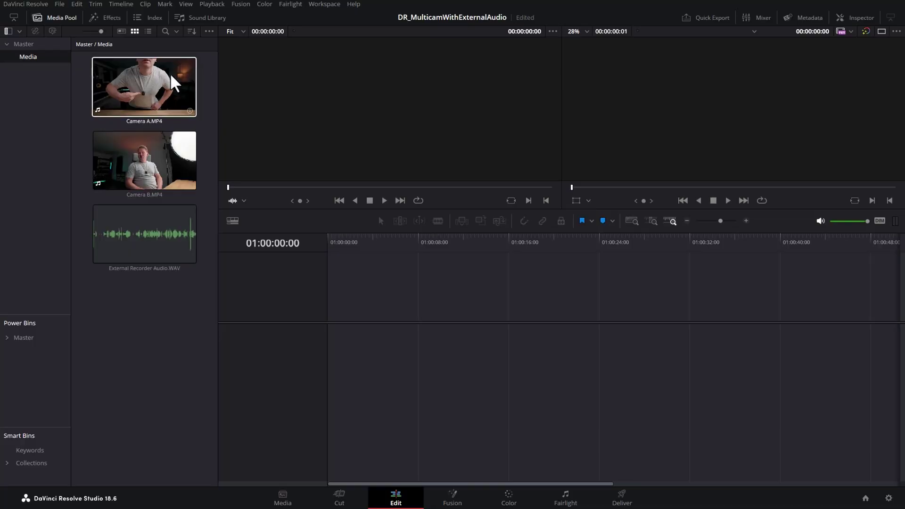
Preview the Camera A, Camera B and external recorder audio clips.
left_click(142, 89)
left_click(143, 158)
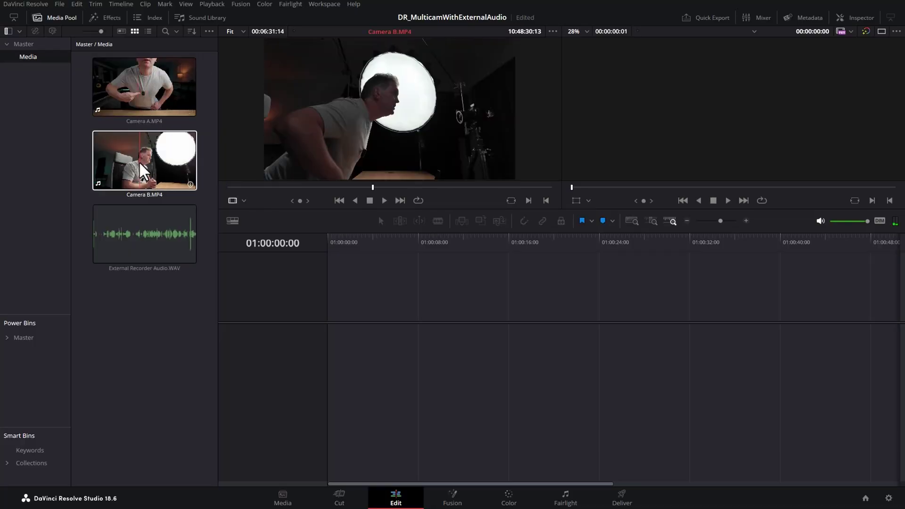
left_click(146, 252)
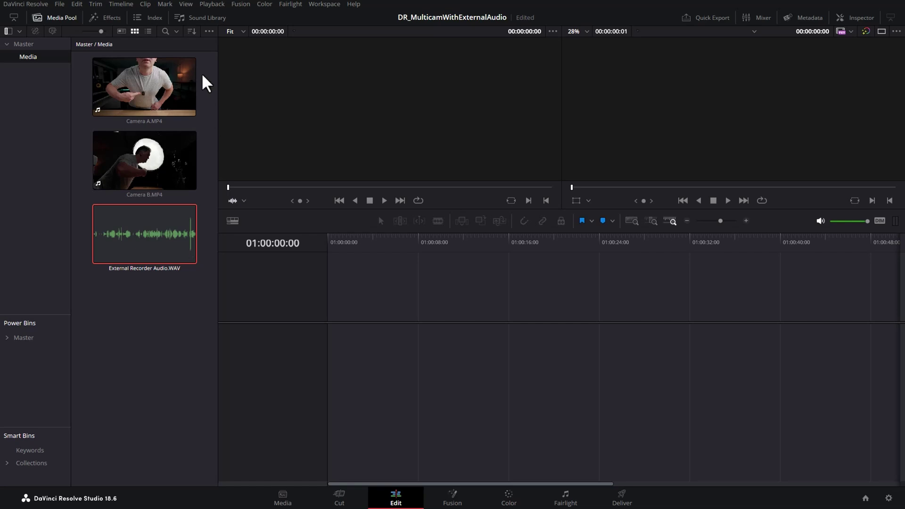
Build multicam clip DemoMulti from Camera A.MP4 and Camera B.MP4 with Angle Sync set to Sound.
left_click(148, 80)
left_click(145, 163, "ctrl")
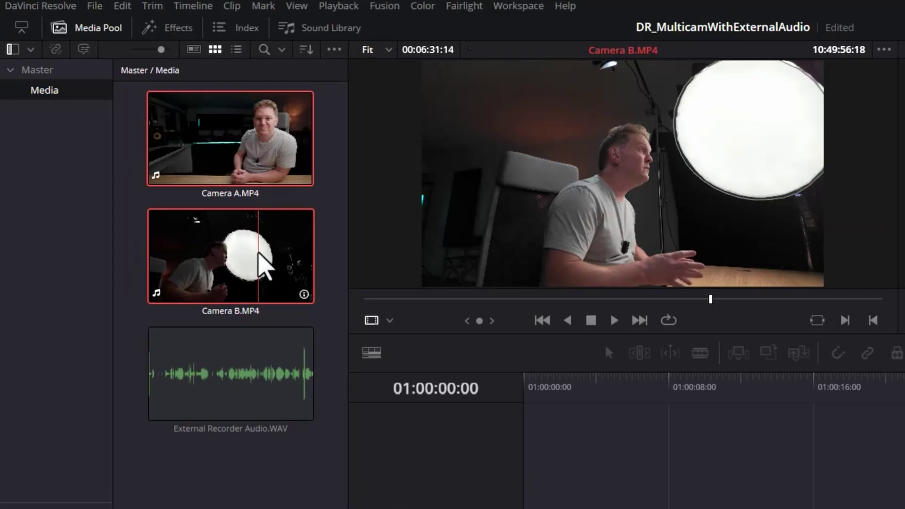
right_click(167, 168)
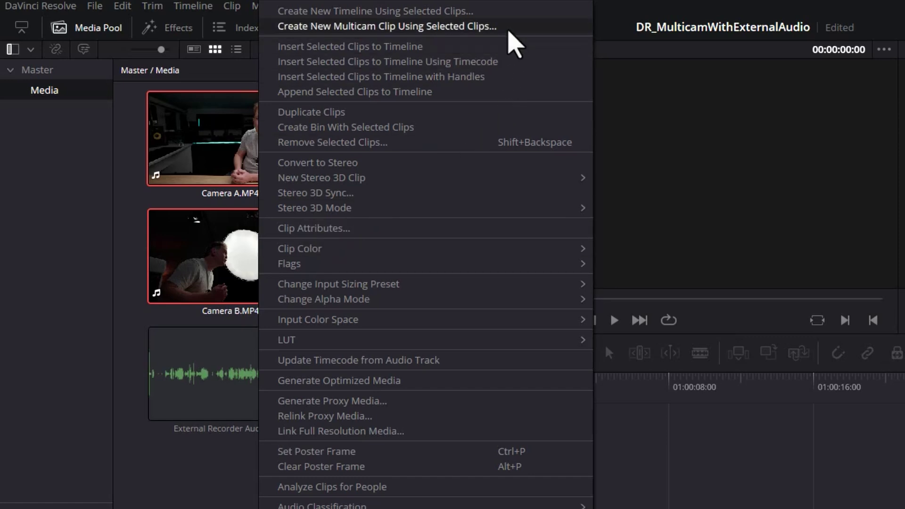
left_click(509, 30)
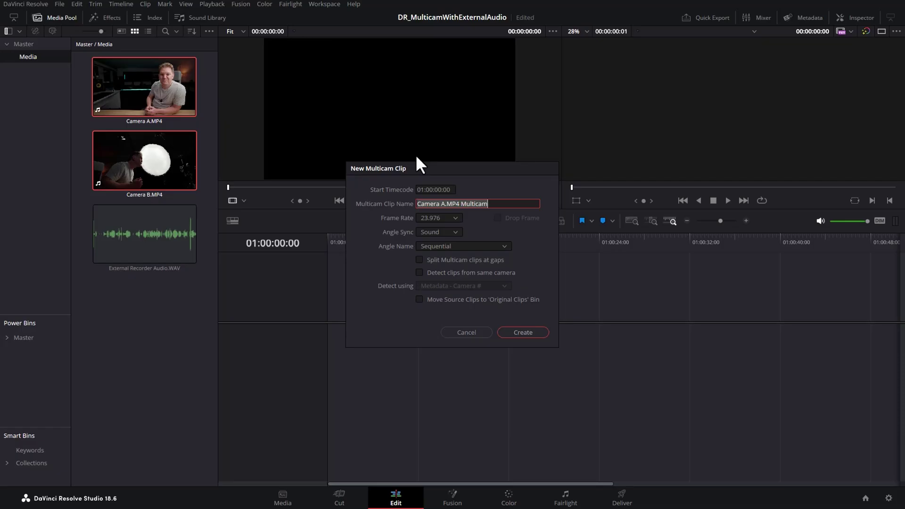
key("ctrl+a")
type("DemoMulti")
left_click(450, 233)
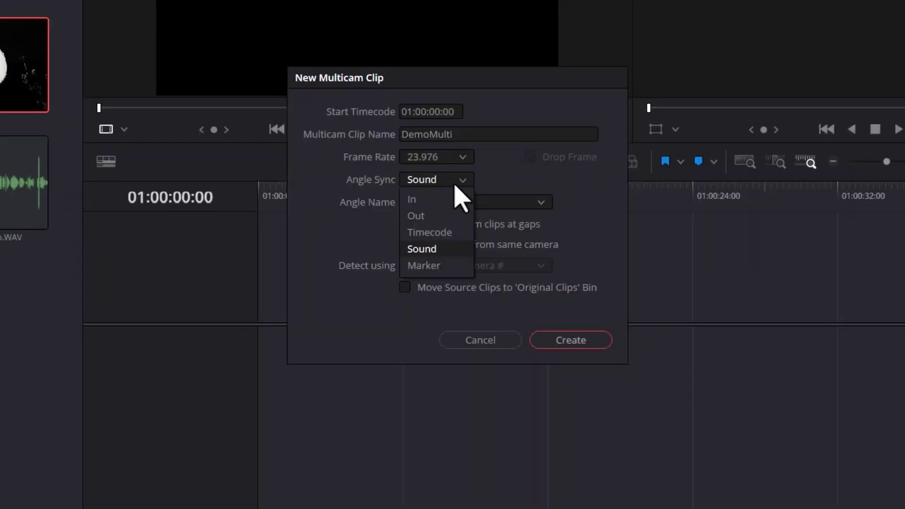
left_click(453, 251)
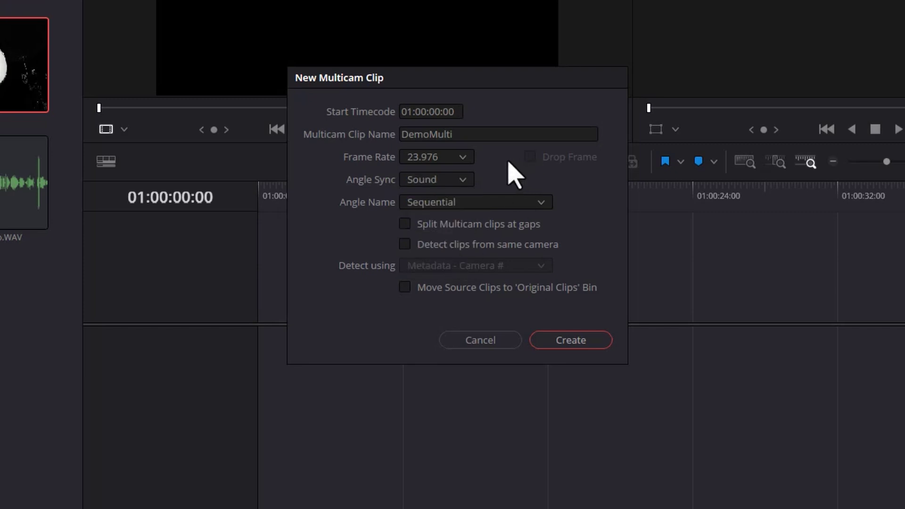
left_click(585, 347)
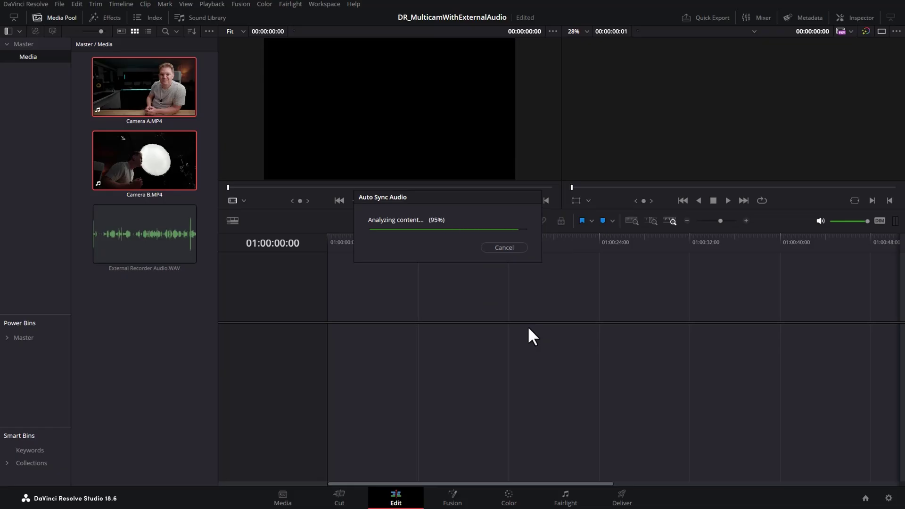
Preview DemoMulti's angles and open DemoMulti in the timeline.
left_click(148, 237)
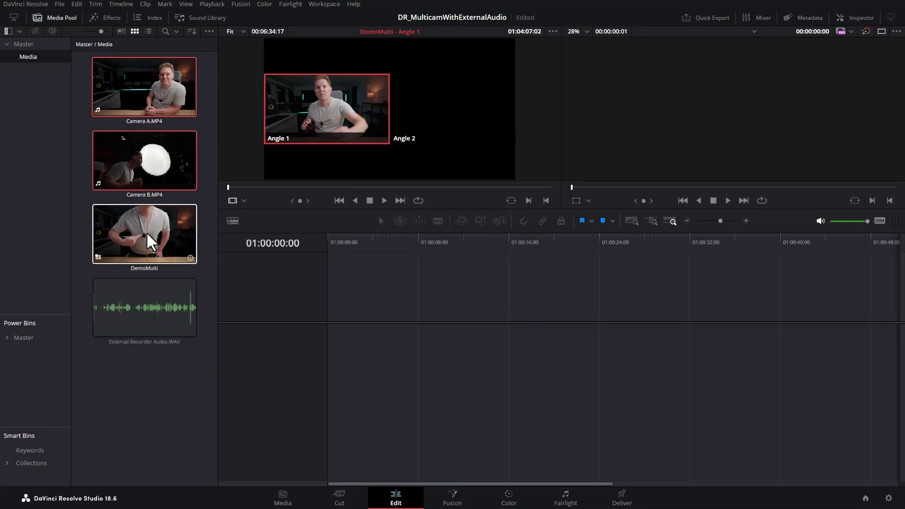
left_click(142, 300)
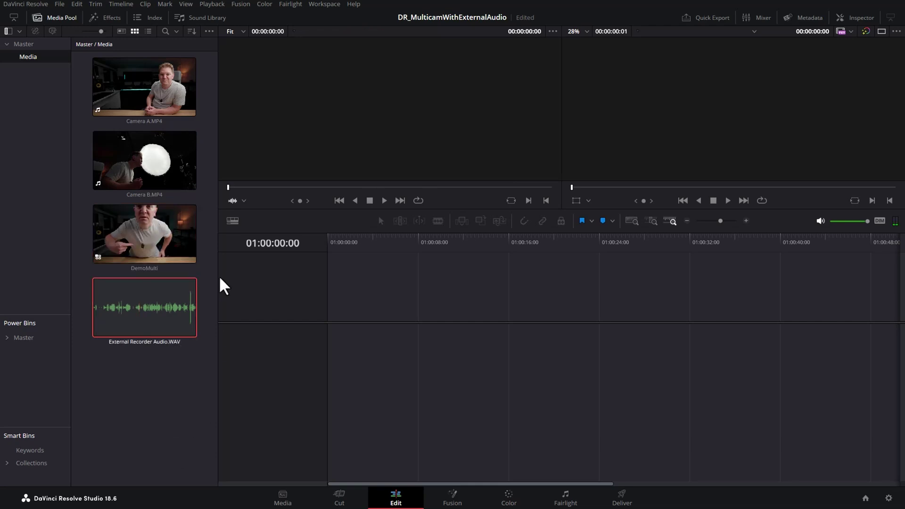
left_click(157, 238)
right_click(156, 239)
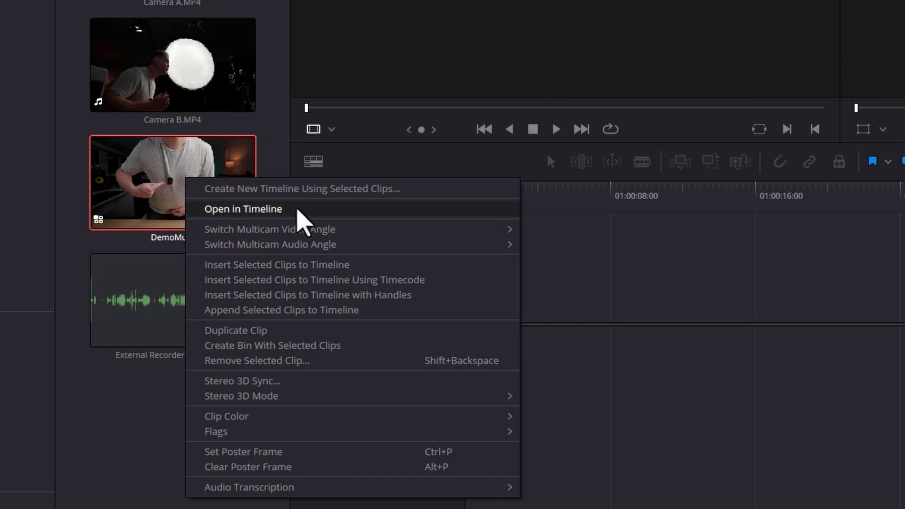
left_click(298, 210)
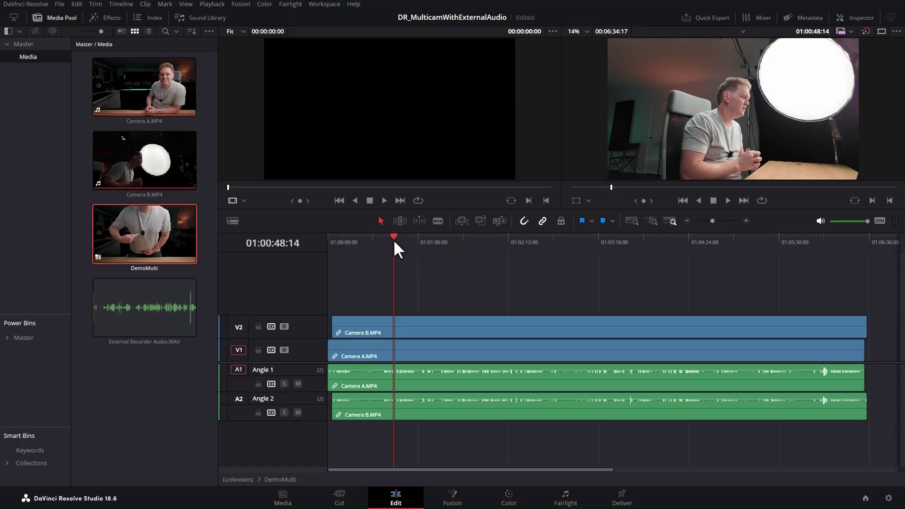
Add a new empty Angle 3 to the DemoMulti multicam clip.
left_click(373, 343)
left_click(372, 322)
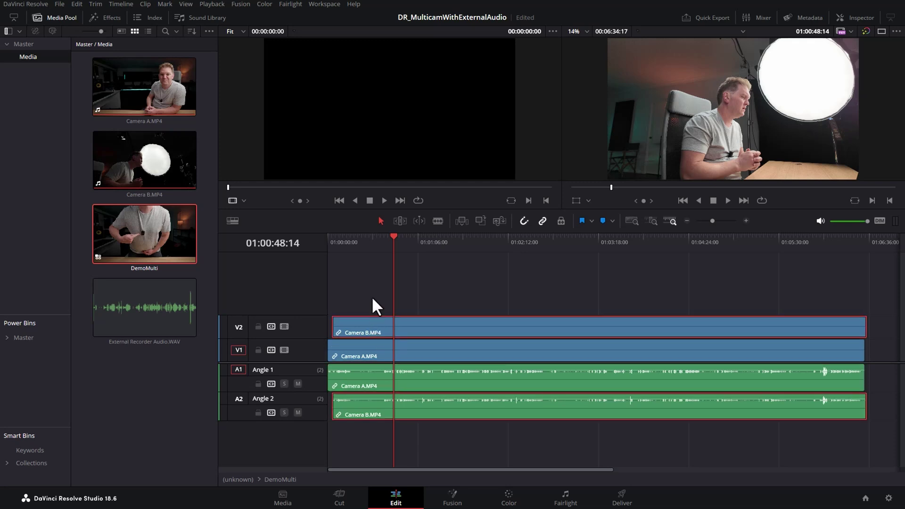
right_click(315, 332)
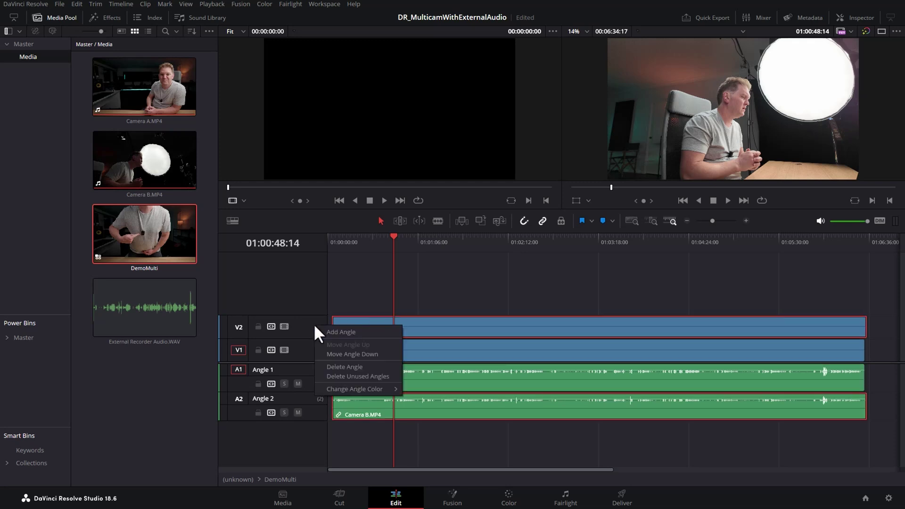
left_click(381, 331)
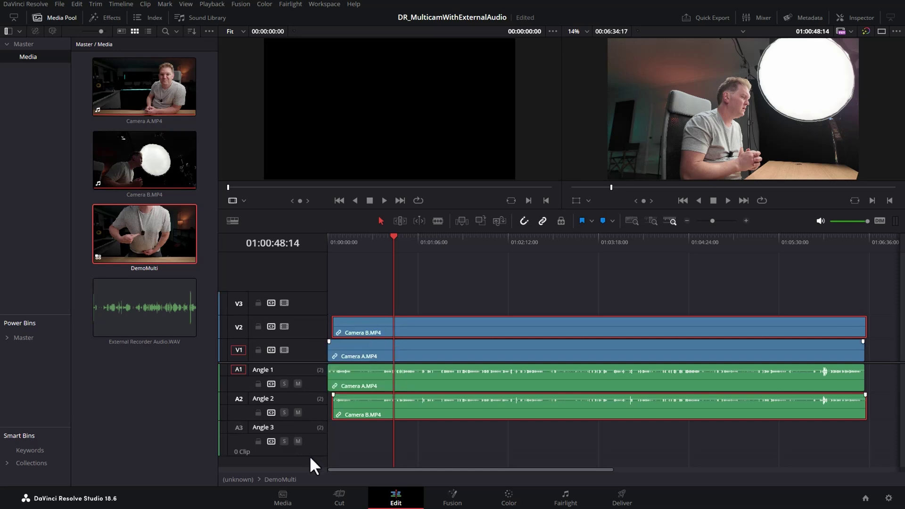
Place the external recorder audio on the Angle 3 track and name it External Audio.
left_click(130, 299)
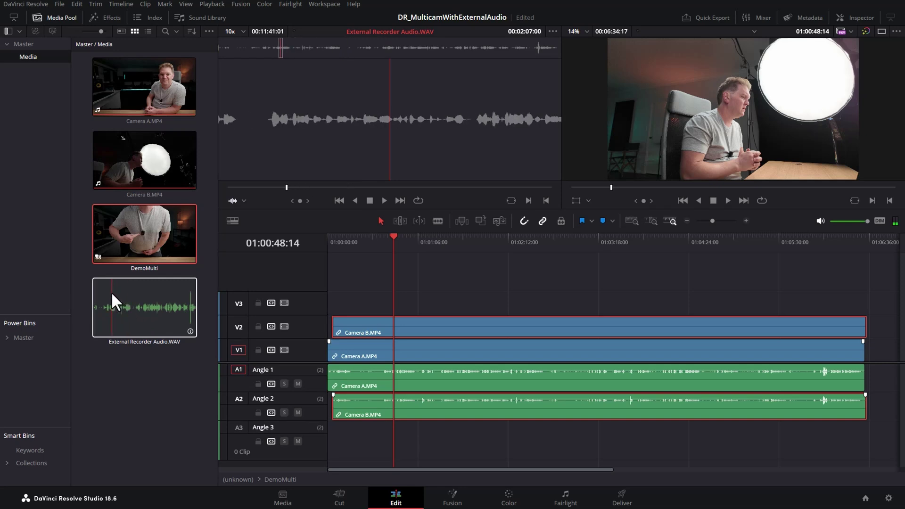
left_click_drag(112, 291, 350, 445)
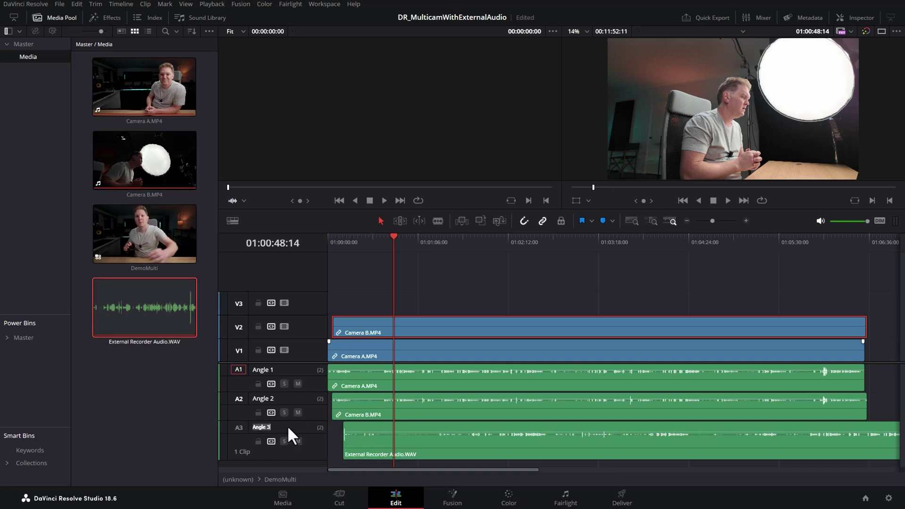
type("External Audio")
key("Return")
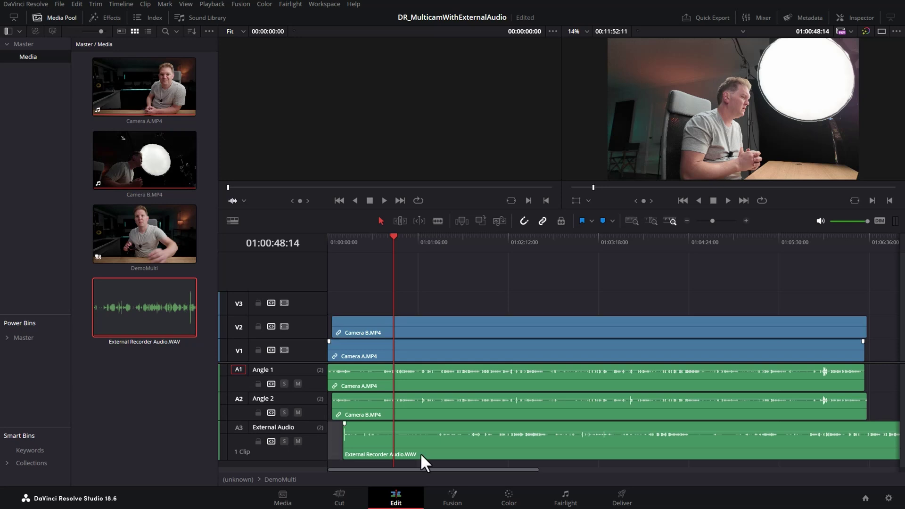
Nudge the external audio clip later and select all clips in the multicam timeline.
mouse_move(420, 453)
left_mouse_down()
mouse_move(473, 448)
mouse_move(424, 448)
left_mouse_up()
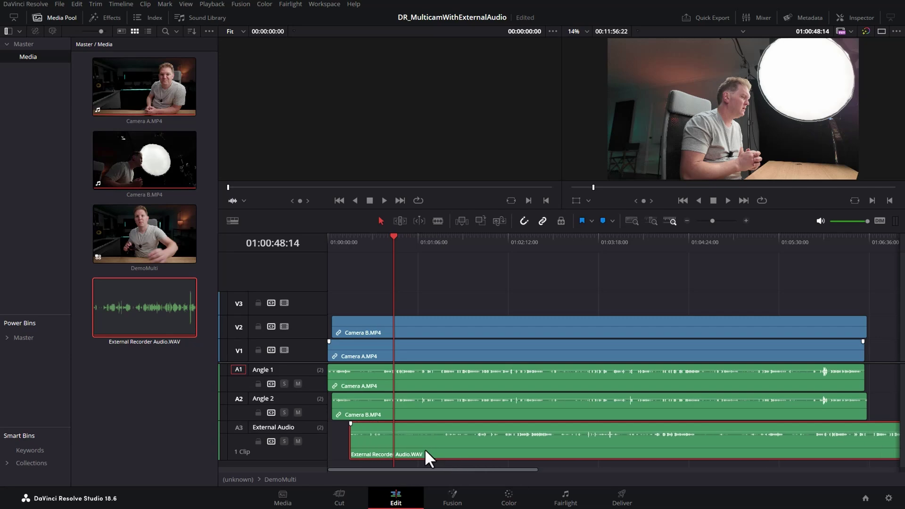
left_click_drag(501, 287, 517, 418)
left_click_drag(461, 364, 457, 417)
Auto-align the selected clips based on waveform, then select the External Audio clip on A3.
right_click(456, 414)
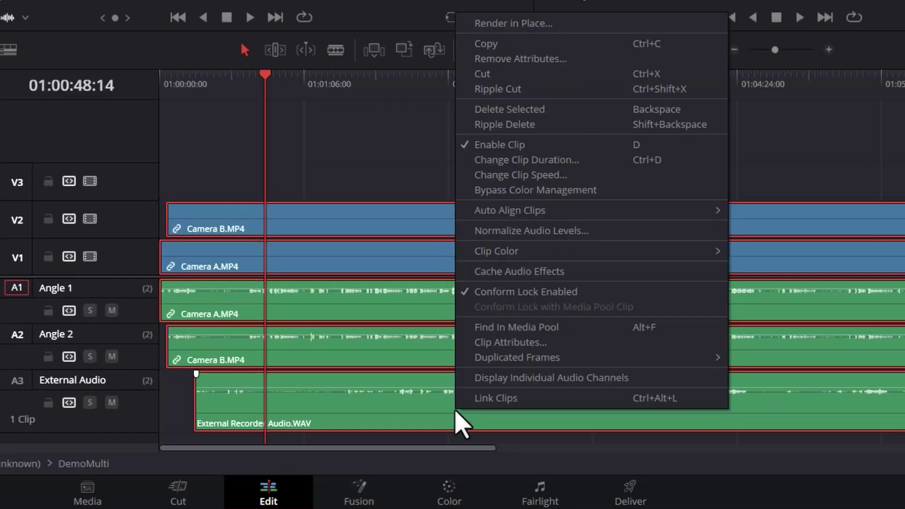
mouse_move(682, 215)
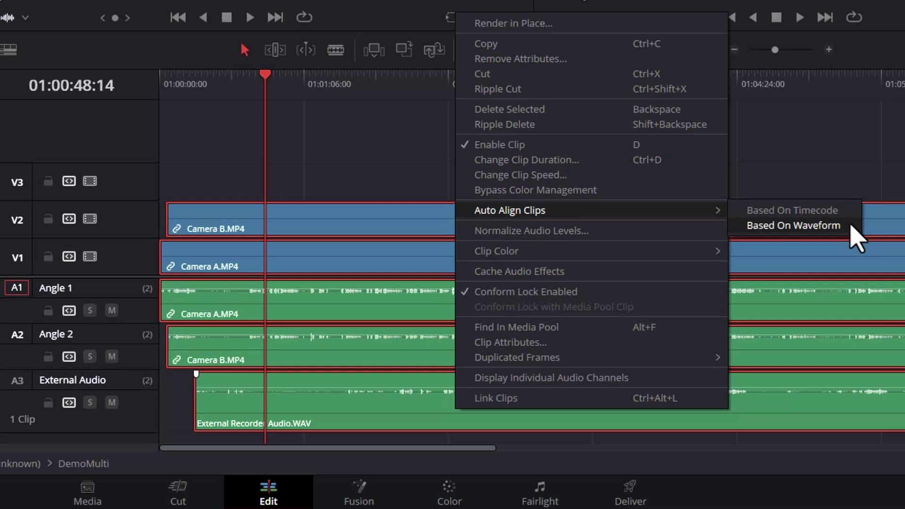
left_click(852, 226)
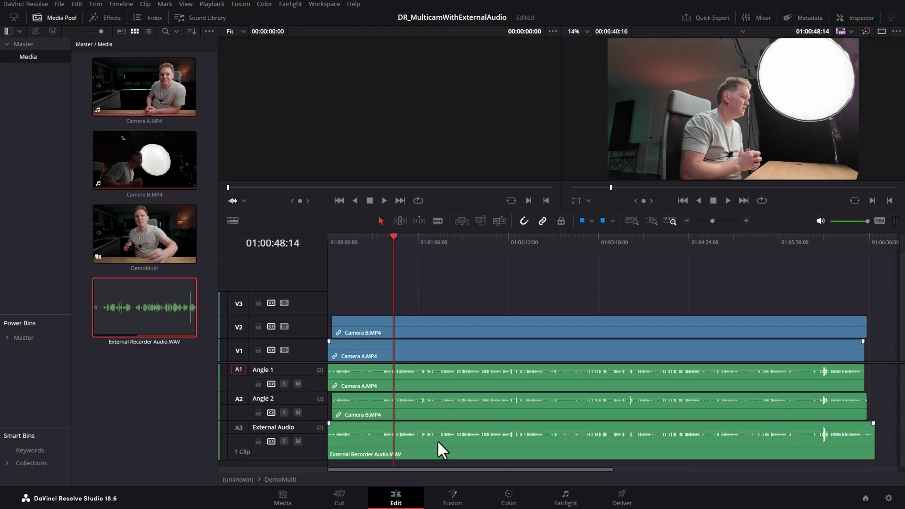
left_click(431, 452)
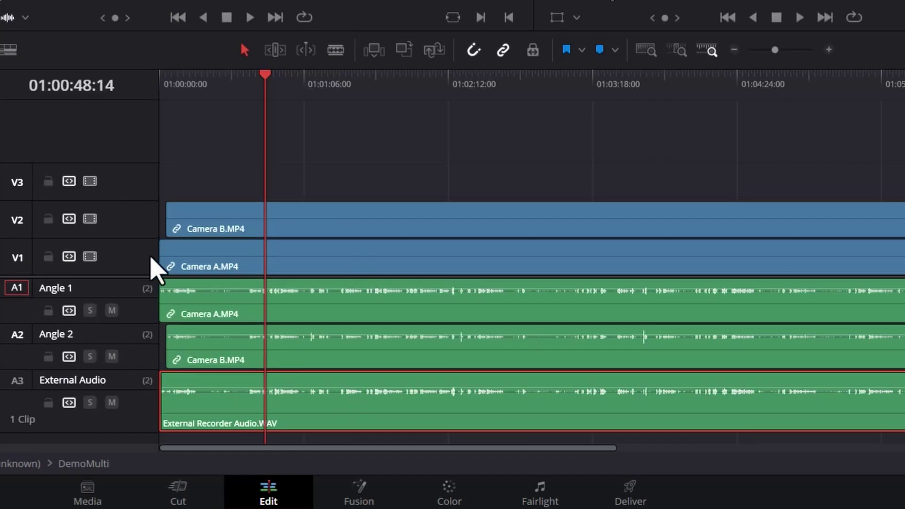
Change the Angle 1 audio angle to Mono, then do the same for Angle 2.
right_click(141, 302)
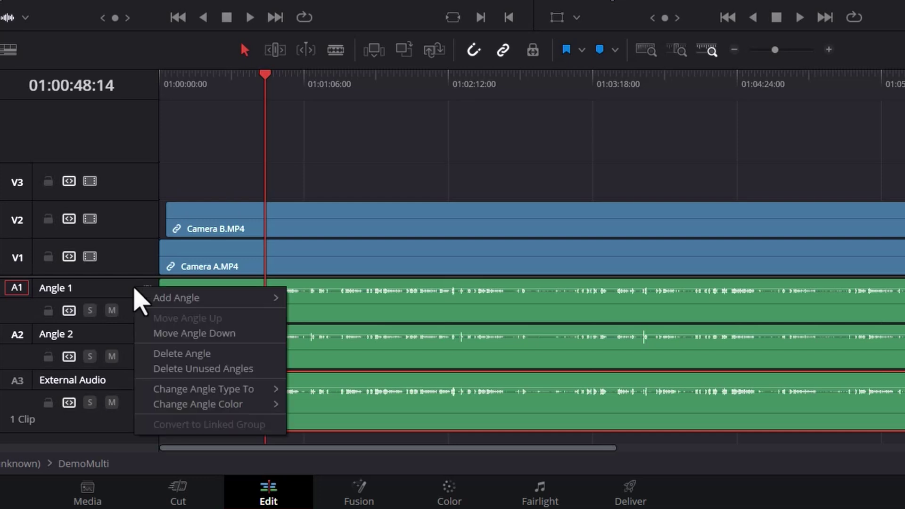
mouse_move(246, 389)
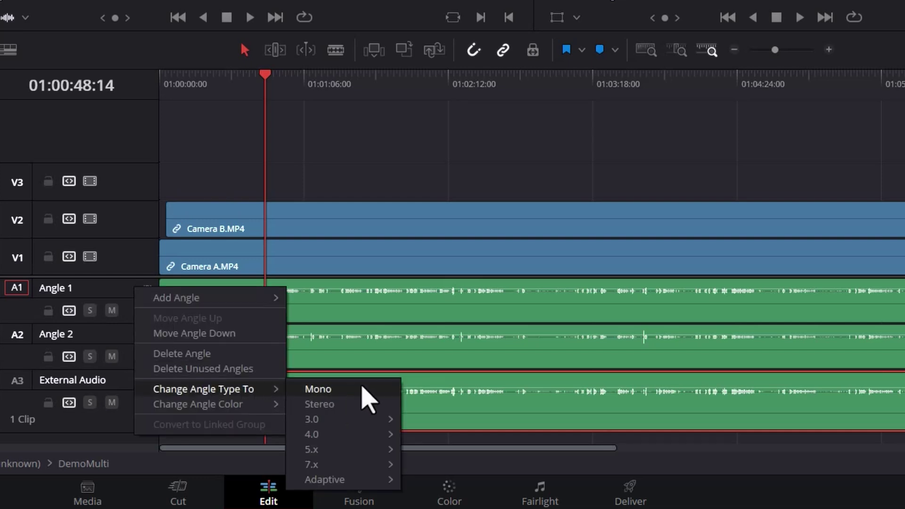
left_click(366, 392)
right_click(140, 349)
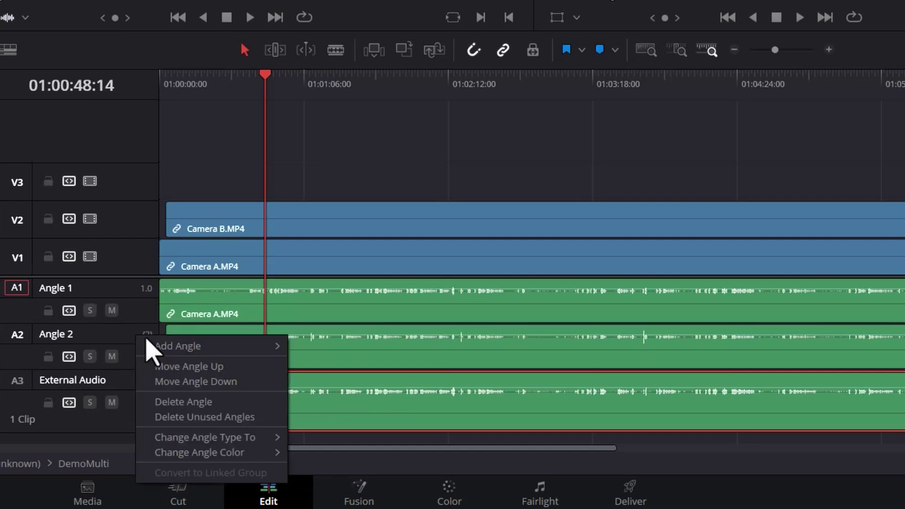
right_click(118, 379)
mouse_move(224, 334)
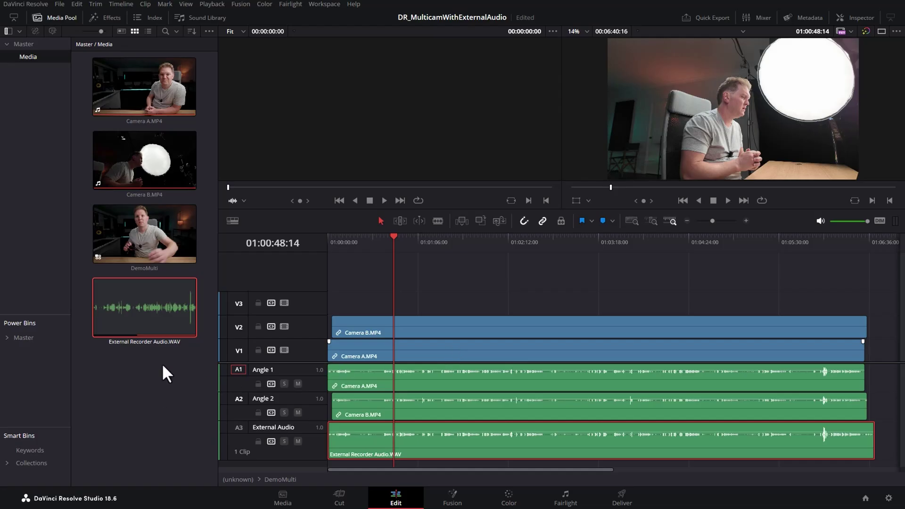
Create timeline DemoMain from DemoMulti and enlarge the Audio 1 and Video 1 tracks.
left_click(129, 227)
right_click(108, 71)
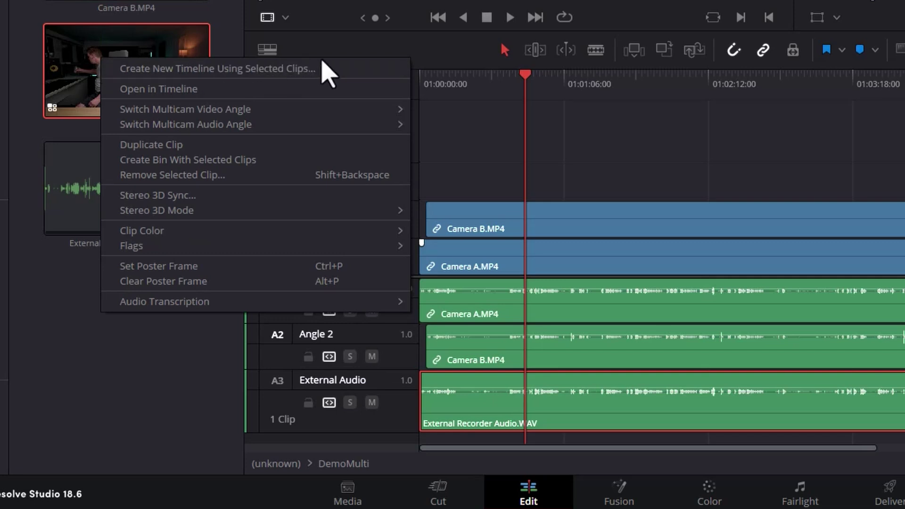
left_click(337, 71)
type("DemoMain")
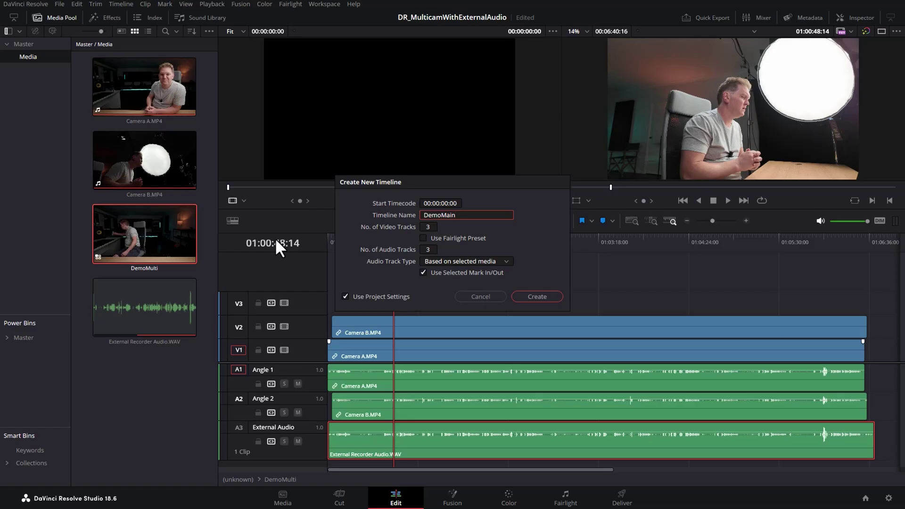
left_click(537, 296)
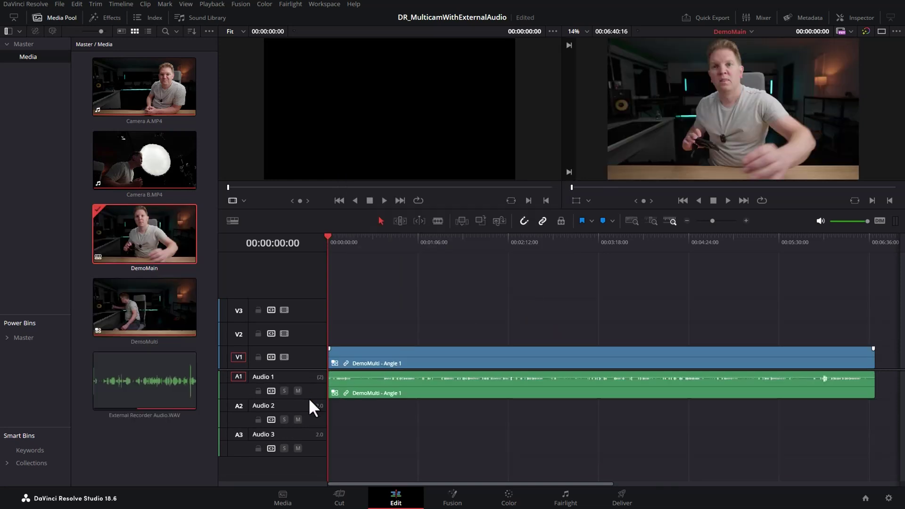
left_click_drag(308, 399, 308, 429)
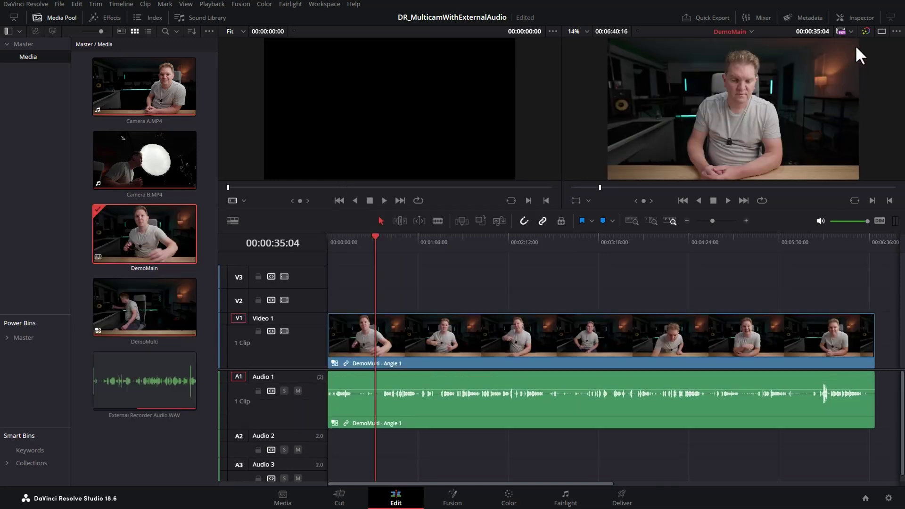
left_click(881, 32)
Switch the source viewer to Multicam mode to show the angle grid.
left_click(882, 31)
left_click(244, 201)
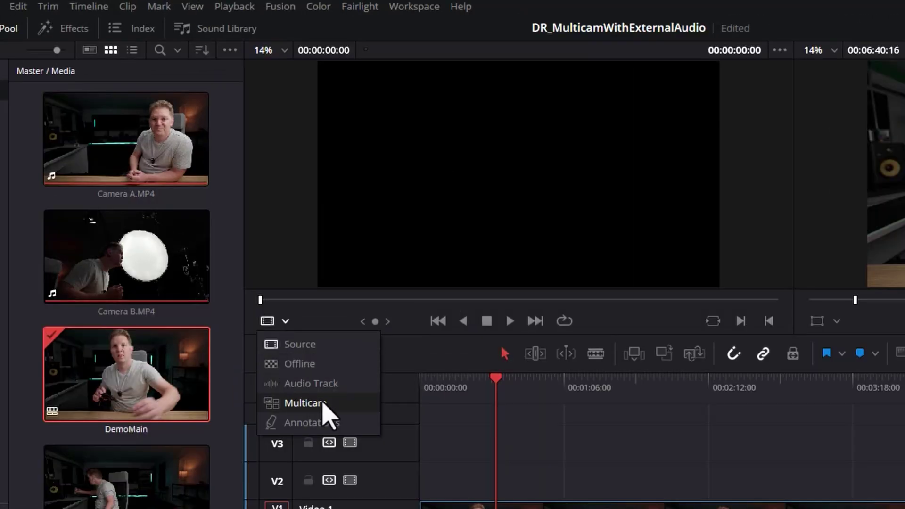
left_click(305, 403)
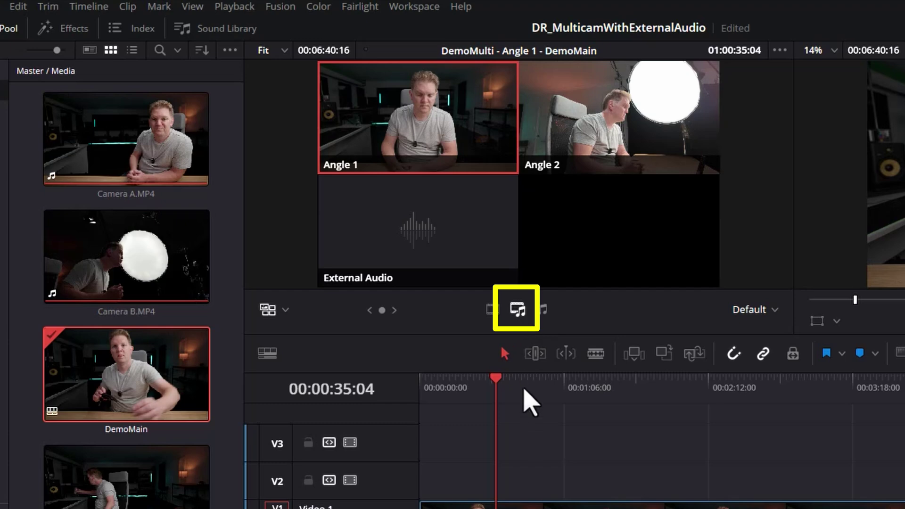
Cut the timeline to Angle 2 at the playhead, then back to Angle 1 near 1:39.
left_click(527, 383)
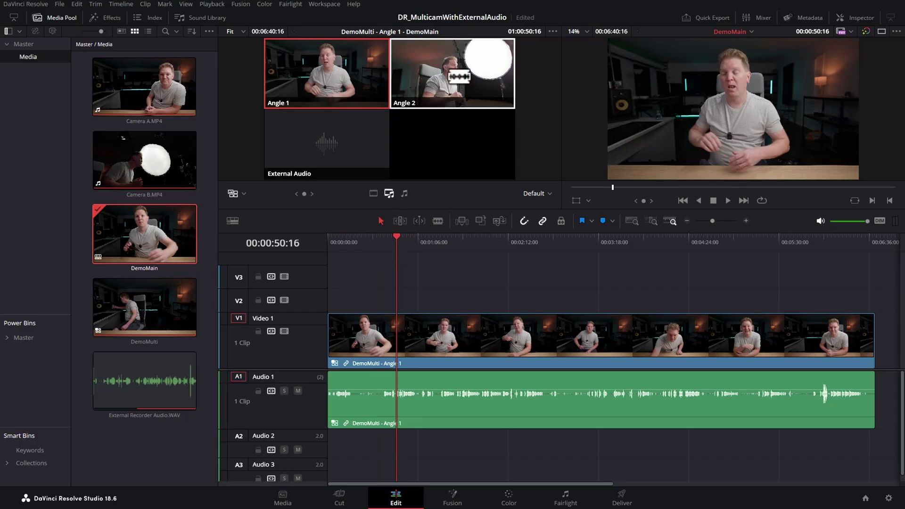
key("2")
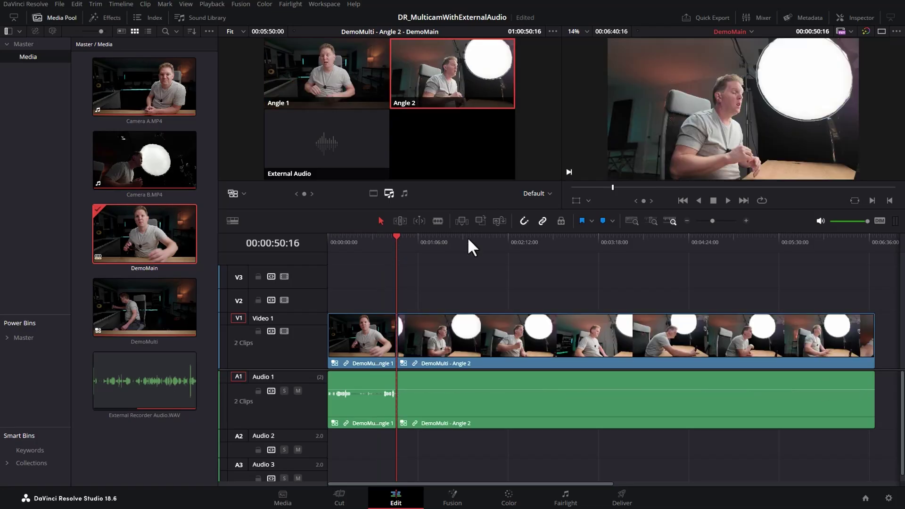
left_click(463, 239)
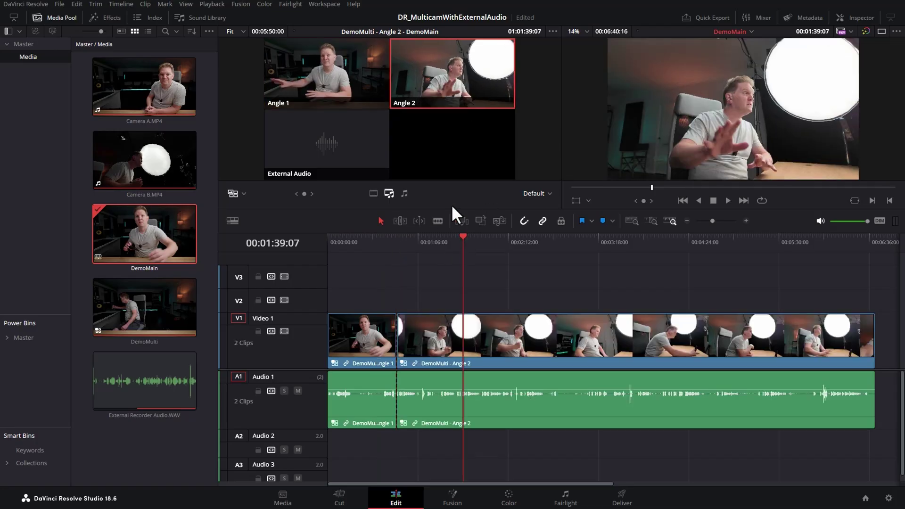
left_click(338, 70)
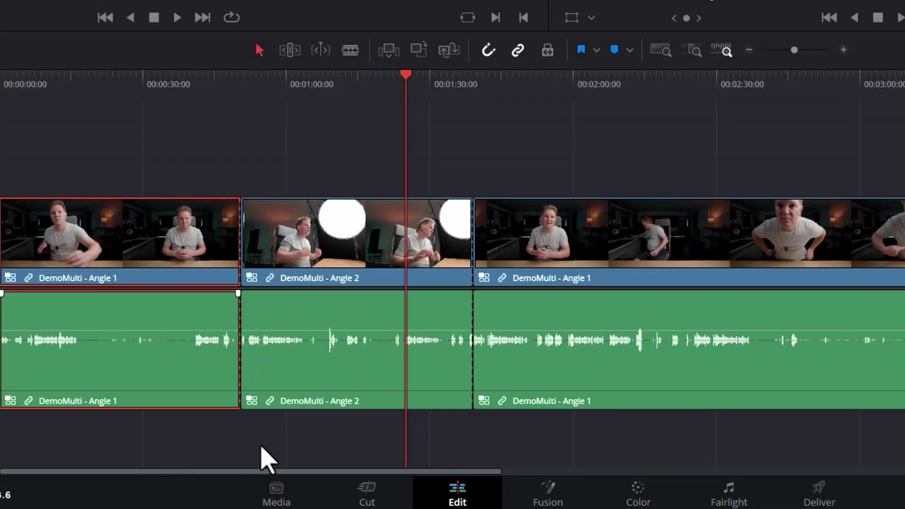
Select the Angle 2 and final Angle 1 clips and scrub from 0:44 to 1:46.
left_click(335, 401)
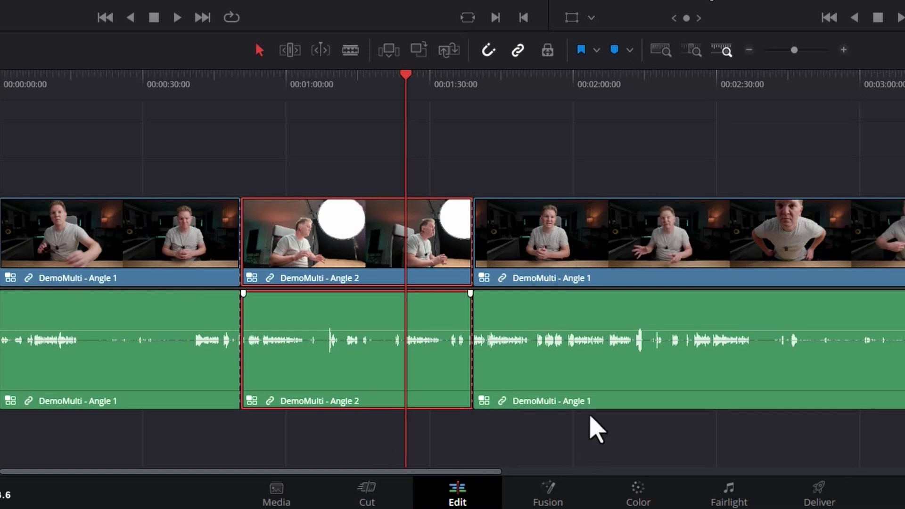
left_click(581, 403)
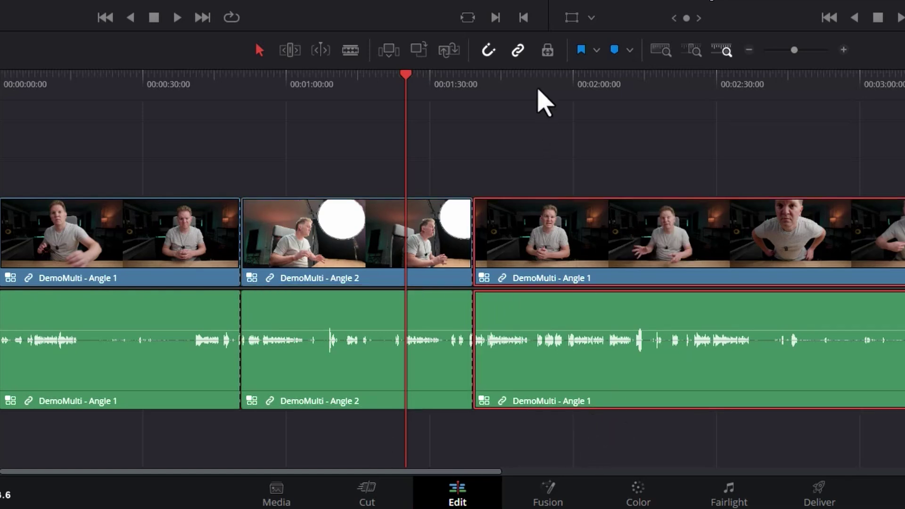
left_click_drag(215, 77, 370, 80)
left_click_drag(341, 242, 427, 244)
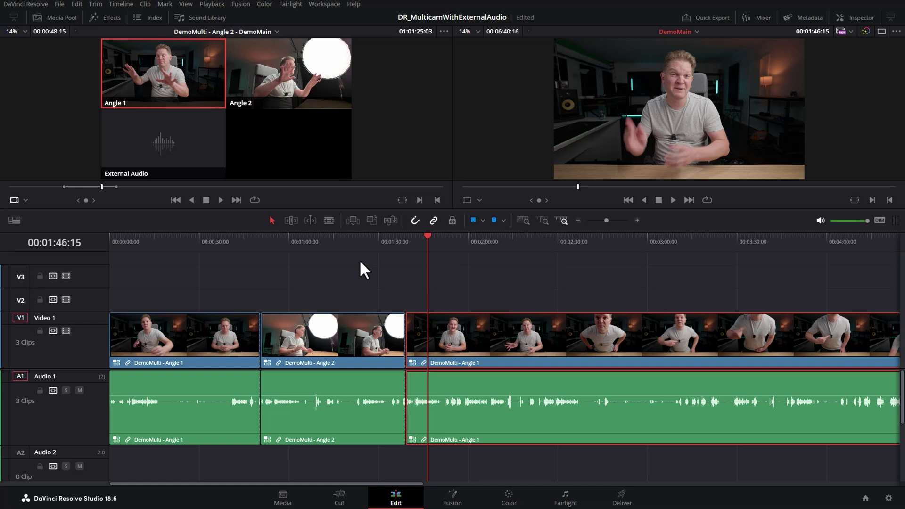
Undo both angle cuts and switch the audio clip's angle to External Audio.
key("ctrl+z")
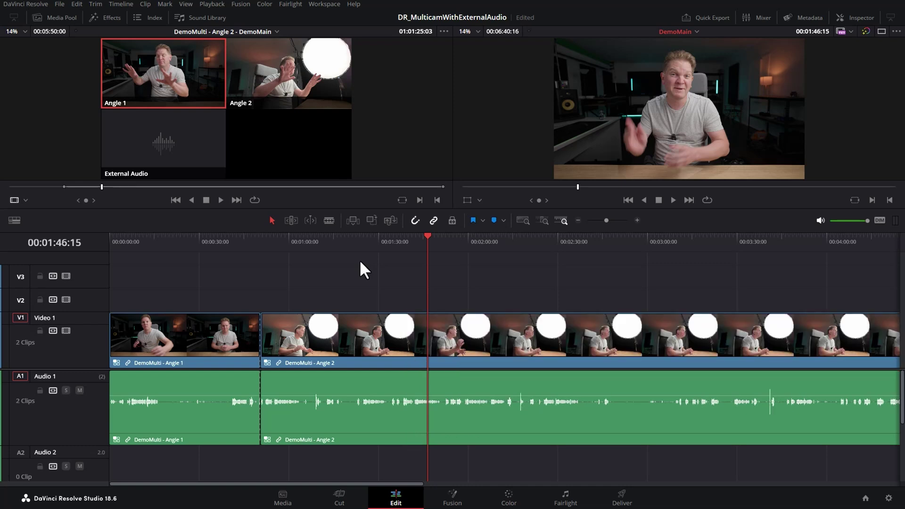
key("ctrl+z")
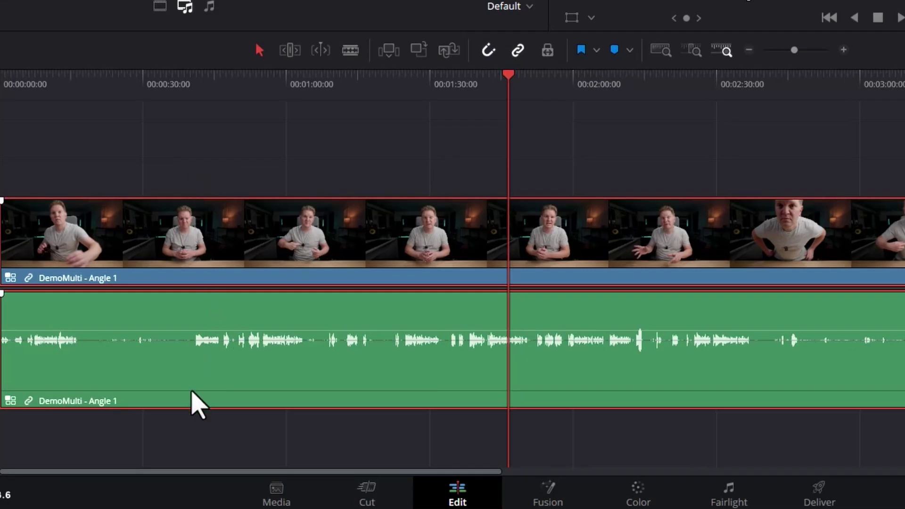
right_click(194, 407)
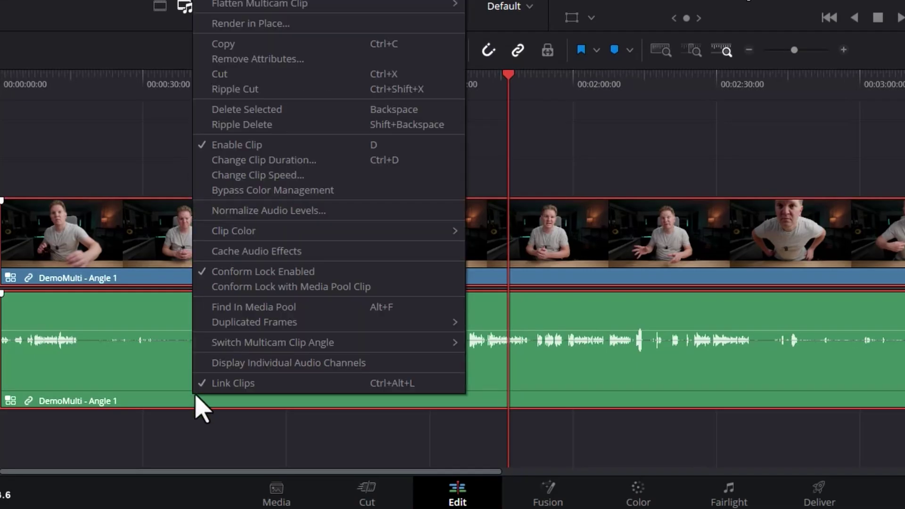
mouse_move(384, 344)
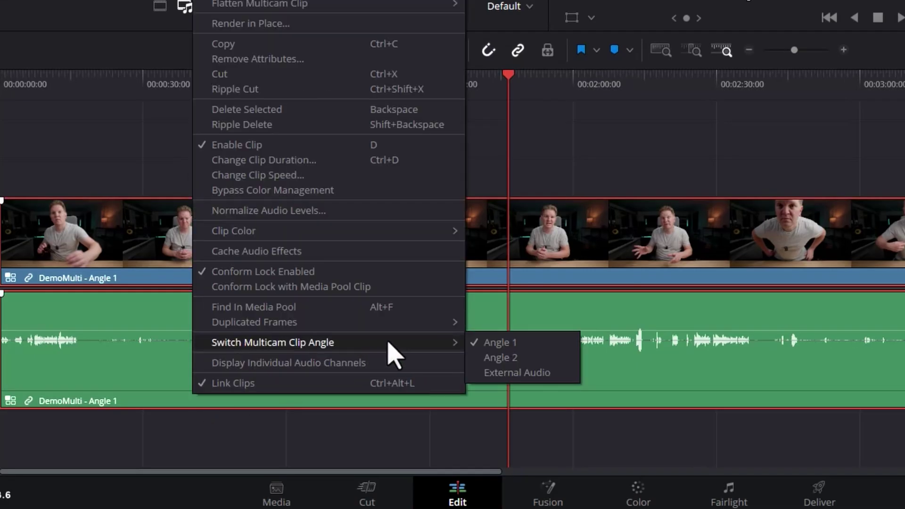
left_click(561, 372)
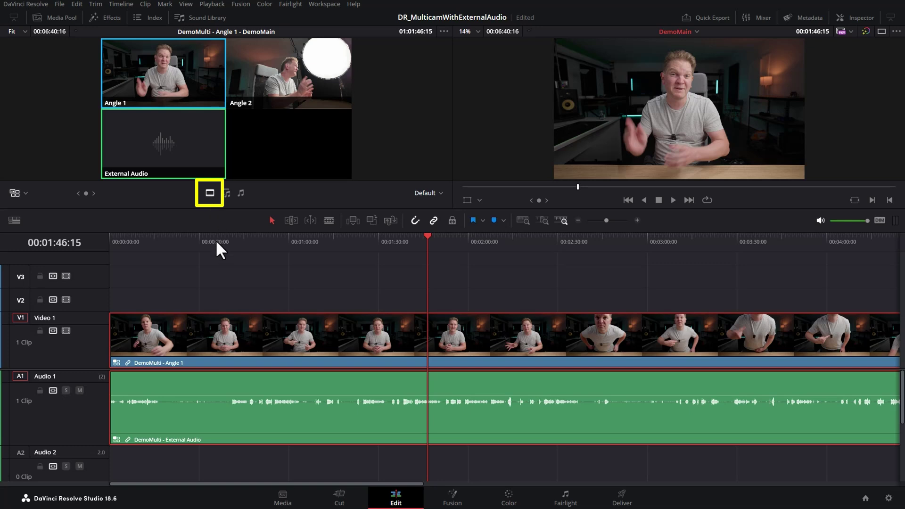
Scrub to 1:03:17 and cut the video to Angle 2, then back to Angle 1.
left_click_drag(263, 239, 300, 240)
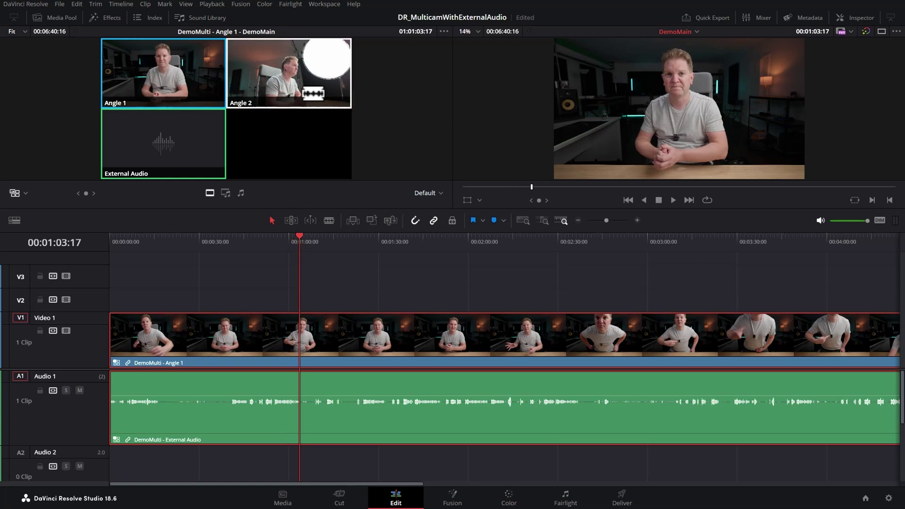
key("2")
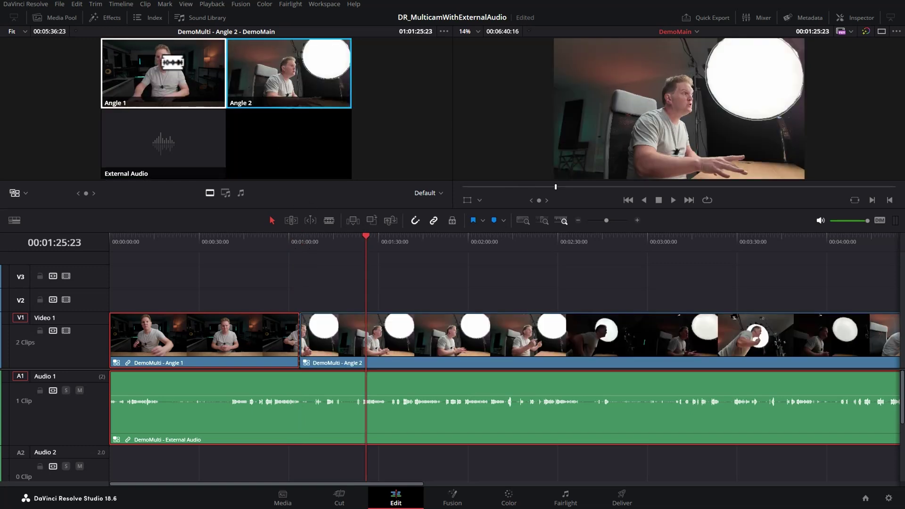
key("1")
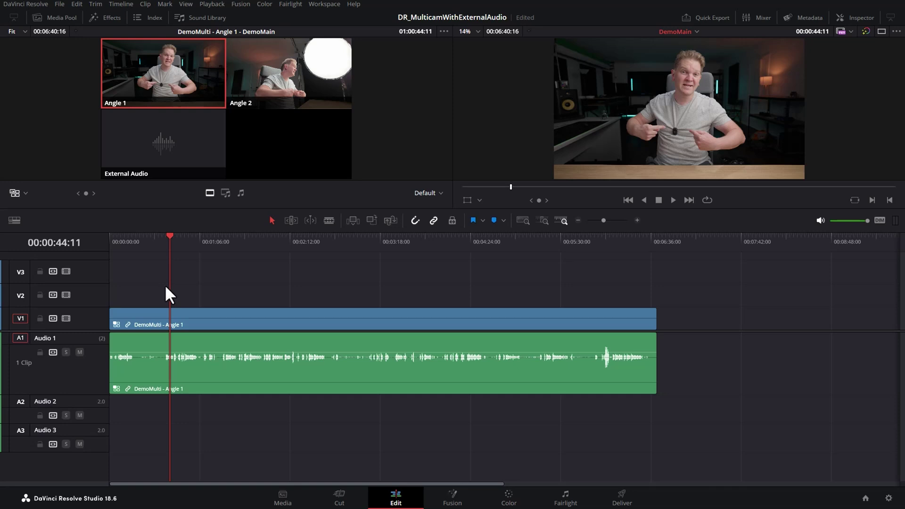
Add a DemoMulti copy on V2/A2 and delete its V2 video, keeping only the audio.
left_click(44, 19)
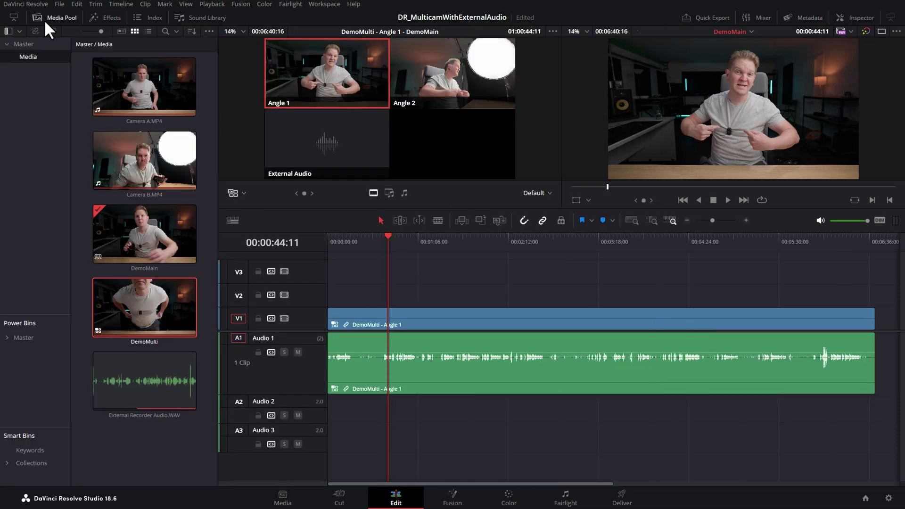
left_click_drag(131, 295, 329, 299)
left_click(376, 291)
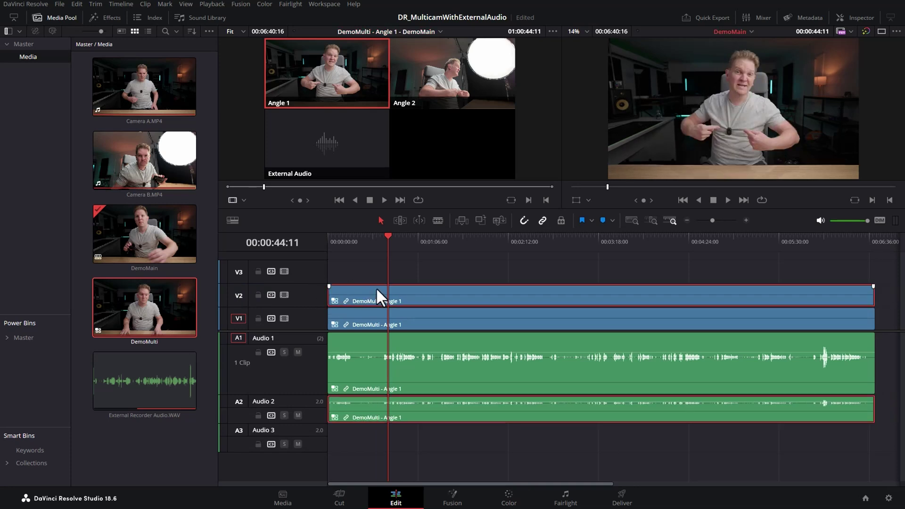
left_click(369, 317, "ctrl")
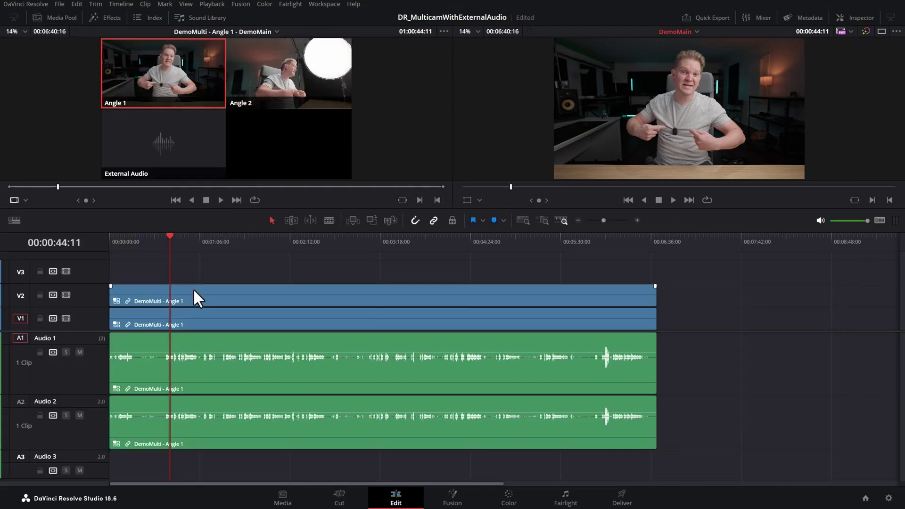
left_click(194, 291)
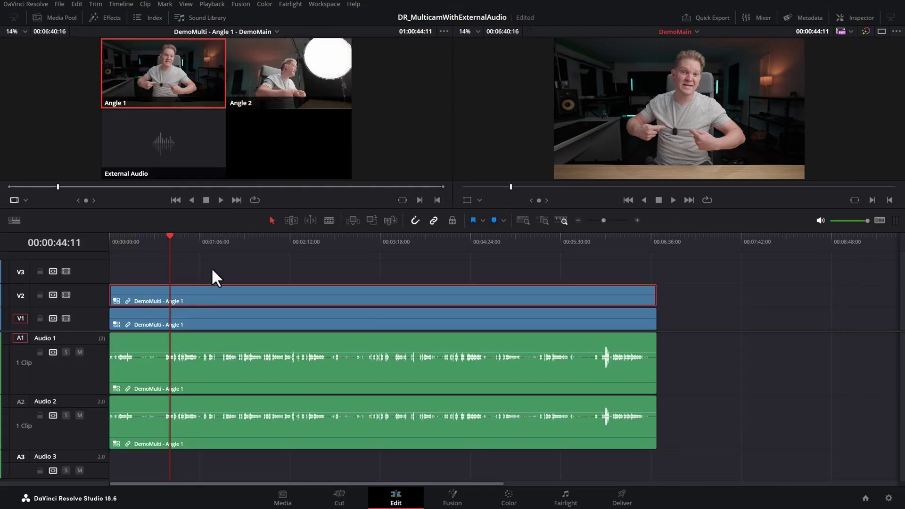
key("Delete")
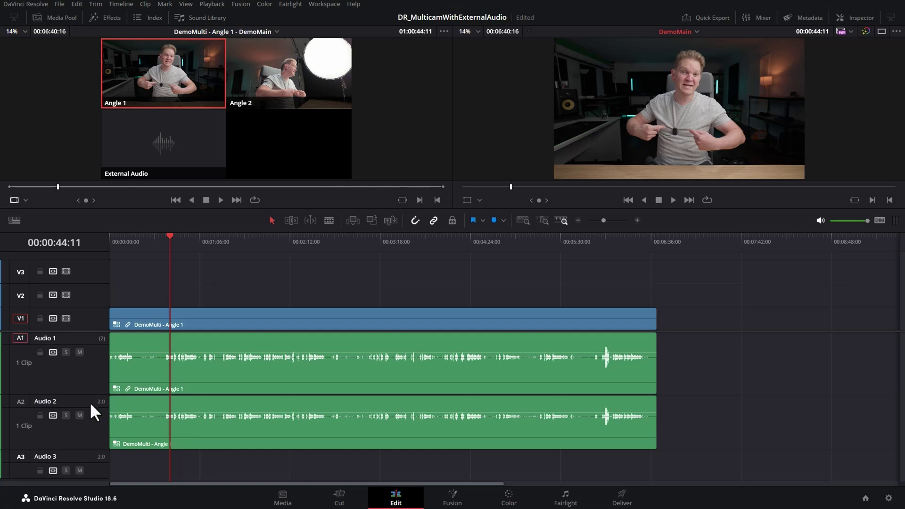
Rename Audio 2 to 'External Audio Ambience' and switch its clip to the External Audio angle.
double_click(51, 401)
type("External Audio Ambience")
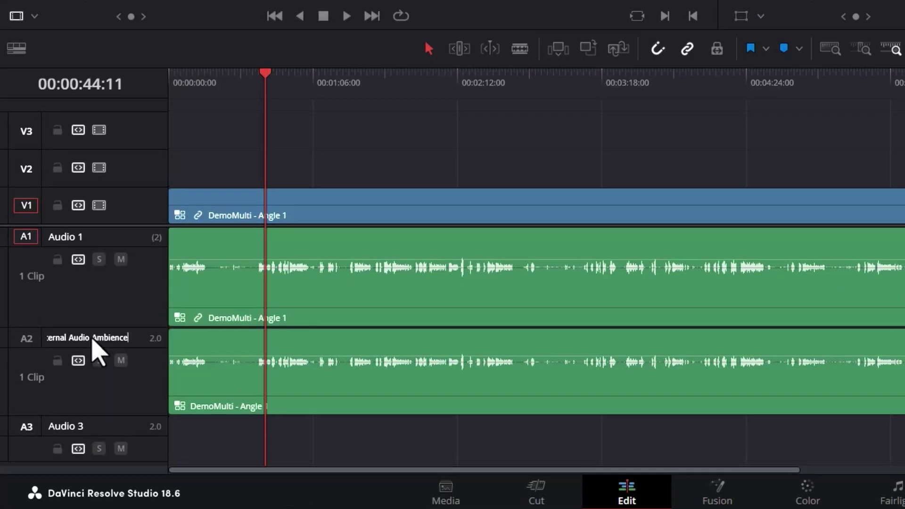
key("Return")
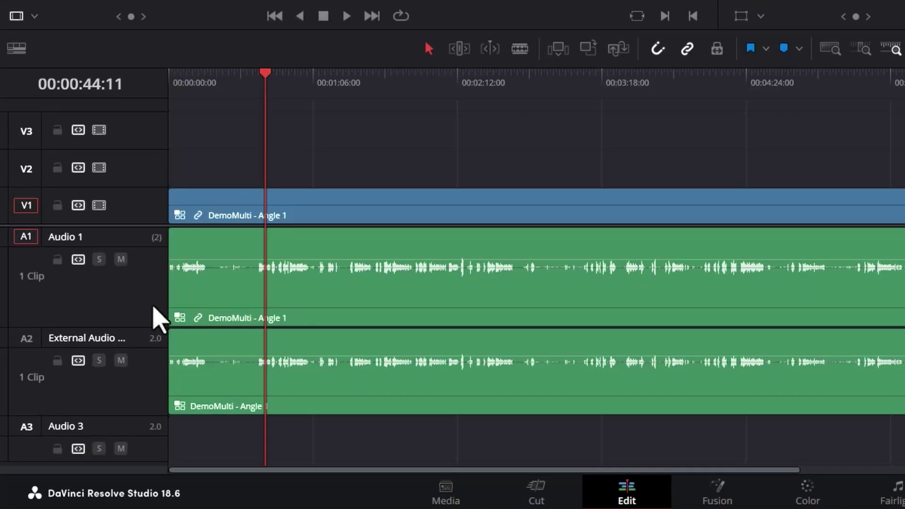
right_click(233, 409)
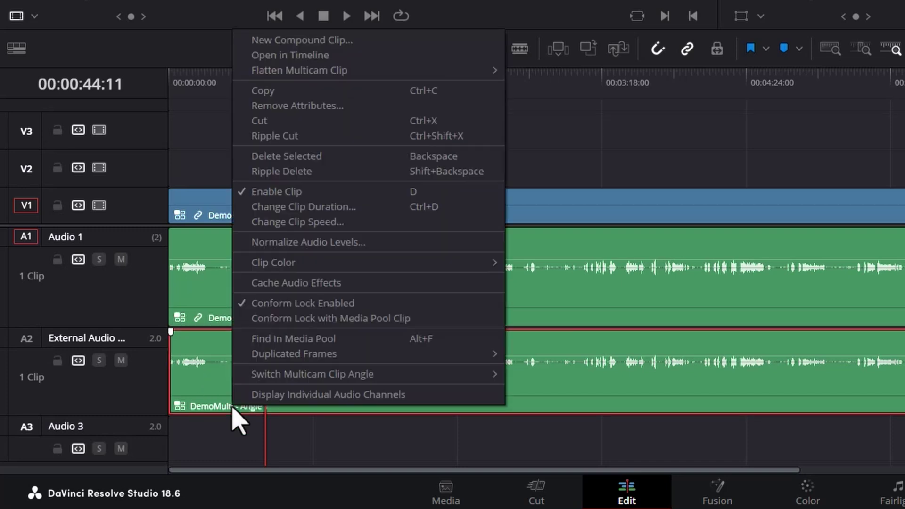
mouse_move(424, 375)
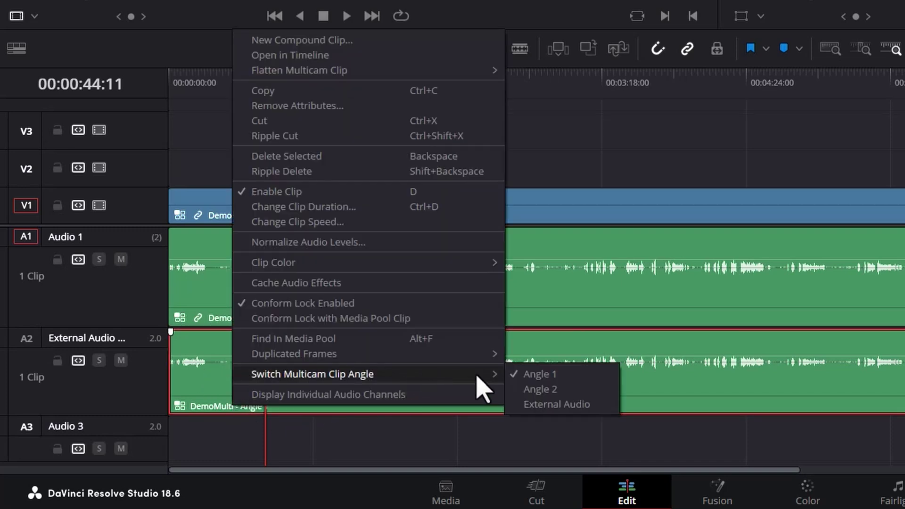
left_click(601, 407)
left_click(23, 200)
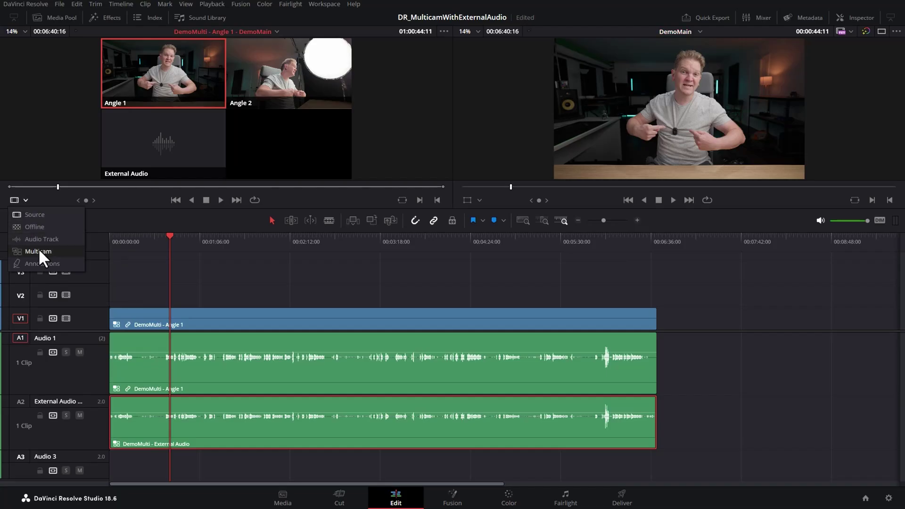
In video+audio switch mode, cut to Angle 2 at about 0:49 and back to Angle 1 at 1:25:20.
left_click(38, 248)
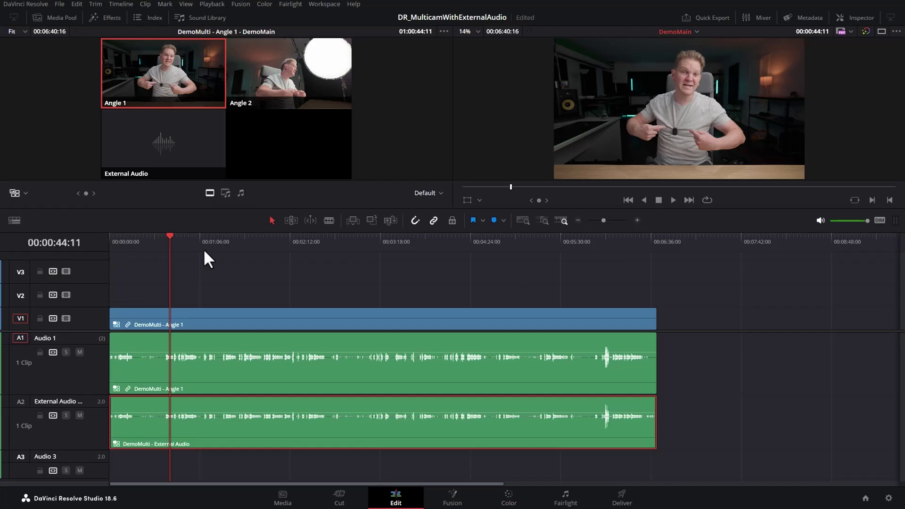
left_click(225, 192)
left_click(177, 239)
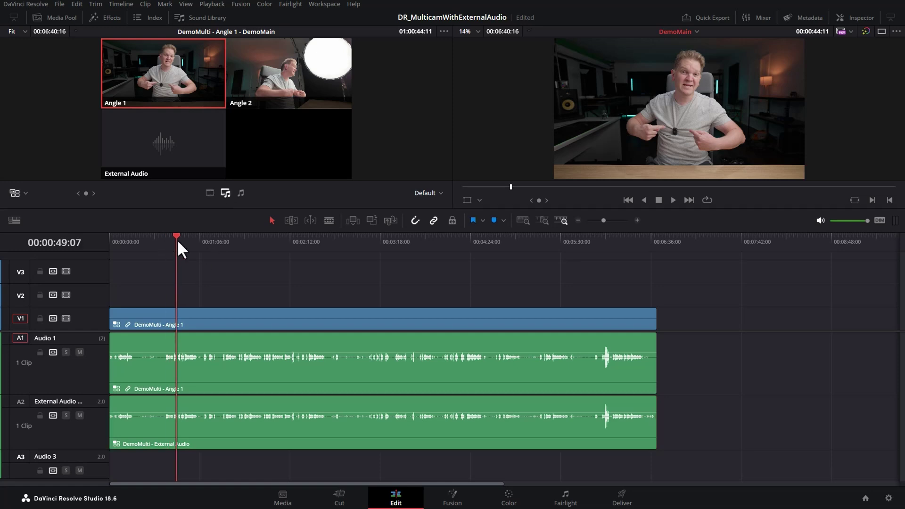
key("ctrl+2")
left_click_drag(207, 244, 225, 240)
key("ctrl+1")
Inspect the three resulting Angle 1/Angle 2/Angle 1 clip pairs and confirm External Audio is uncut.
left_click(209, 243)
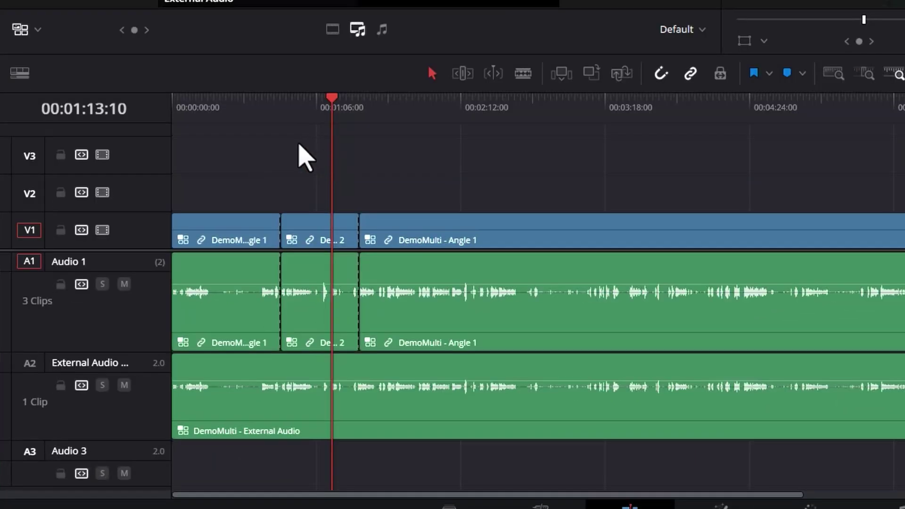
left_click(224, 330)
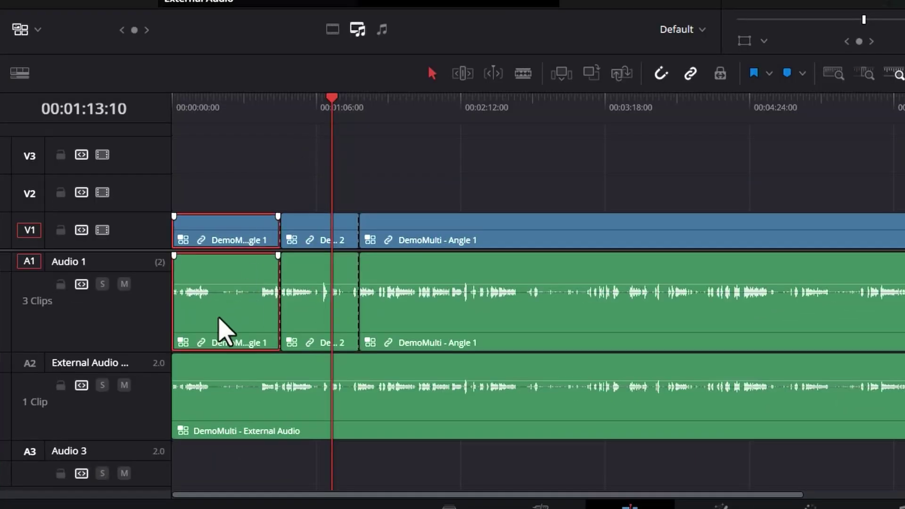
left_click(312, 332)
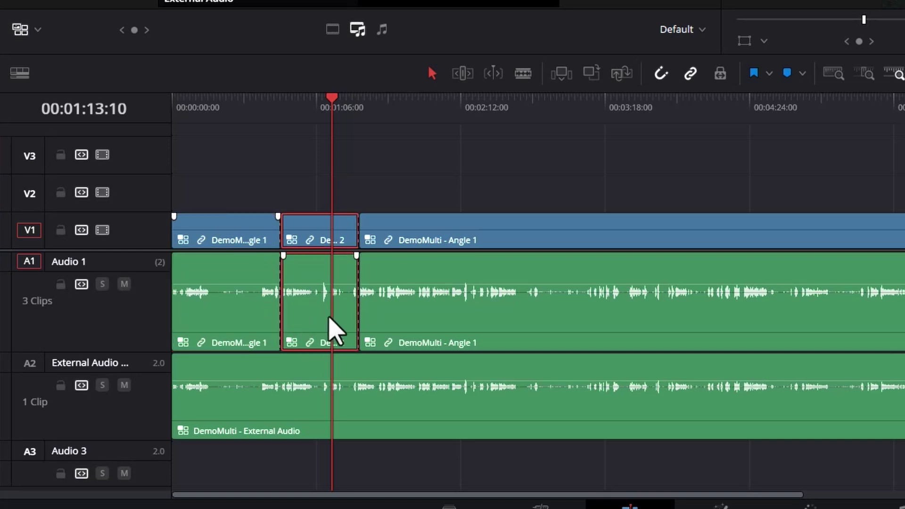
left_click(403, 316)
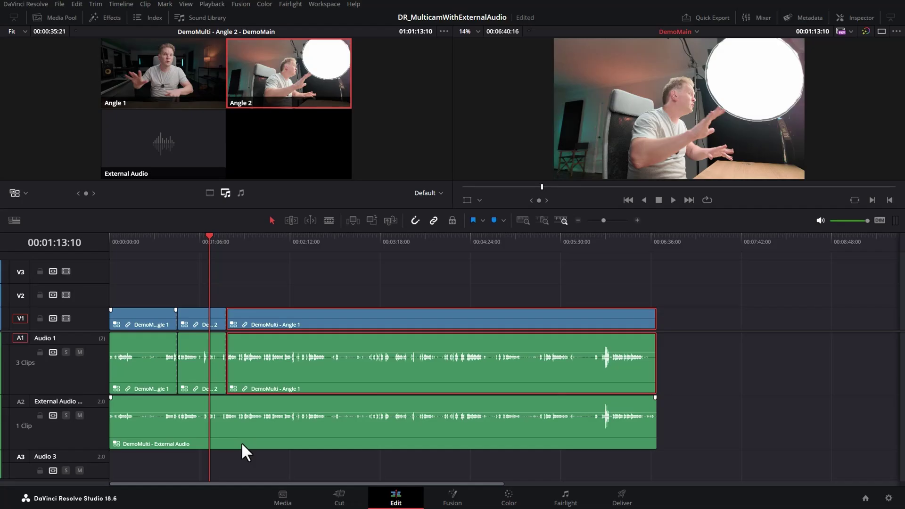
left_click(383, 430)
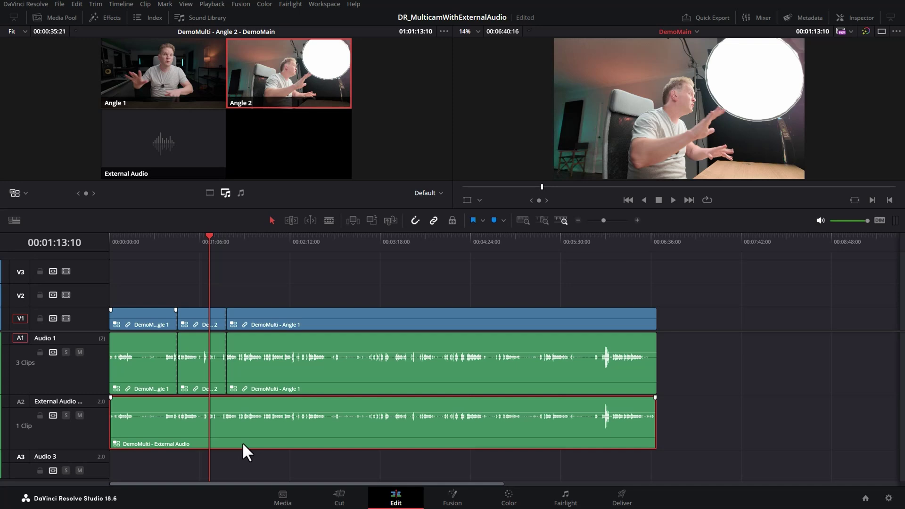